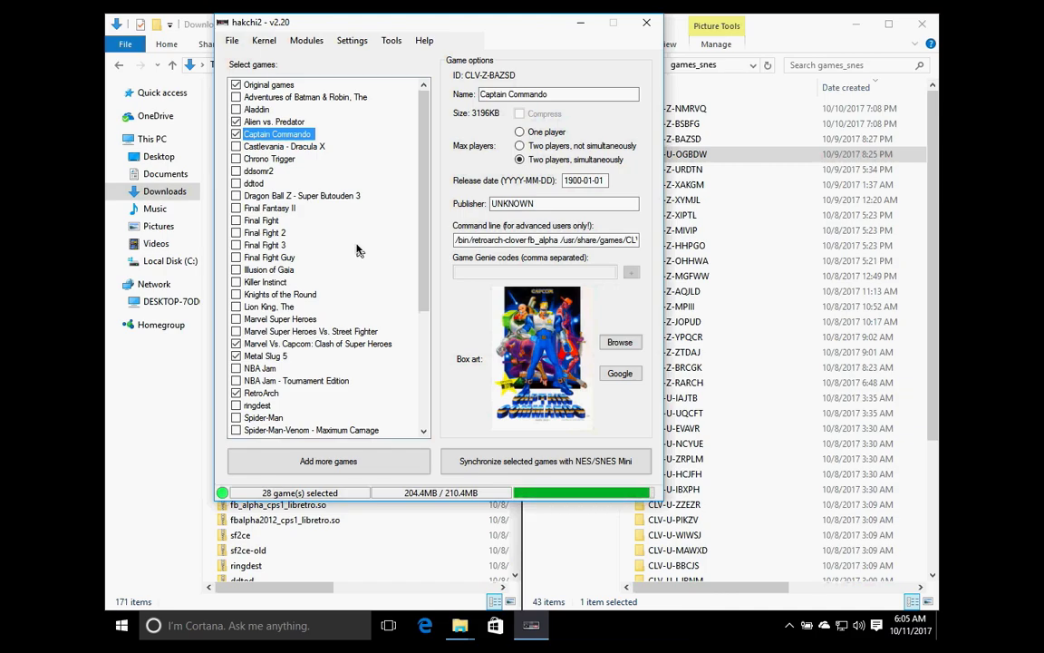
pyautogui.click(311, 462)
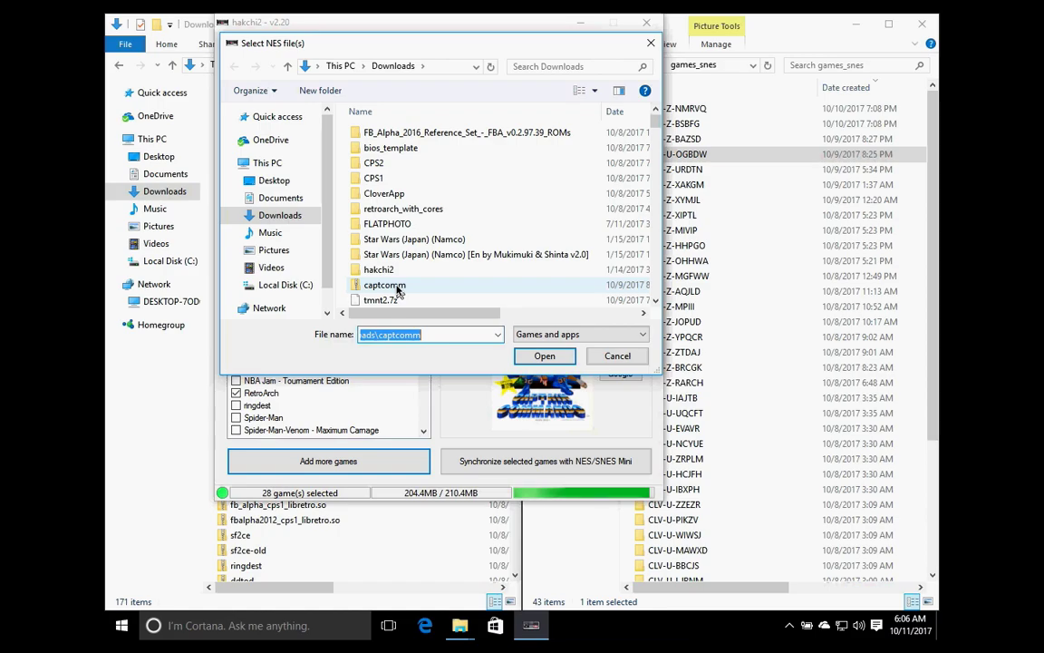
pyautogui.doubleClick(396, 285)
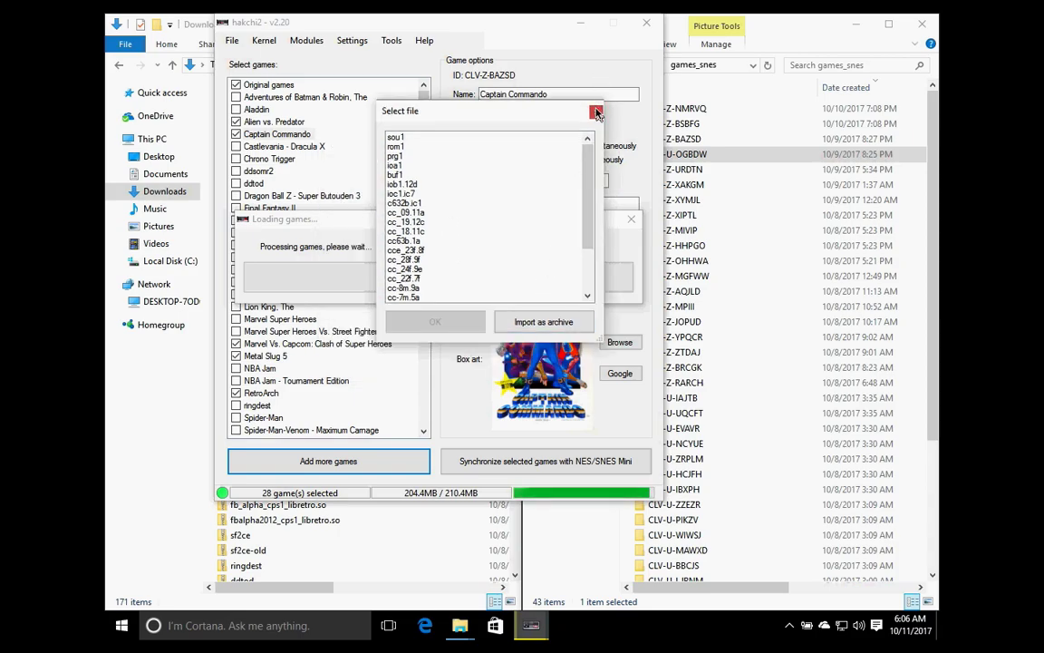
pyautogui.click(436, 212)
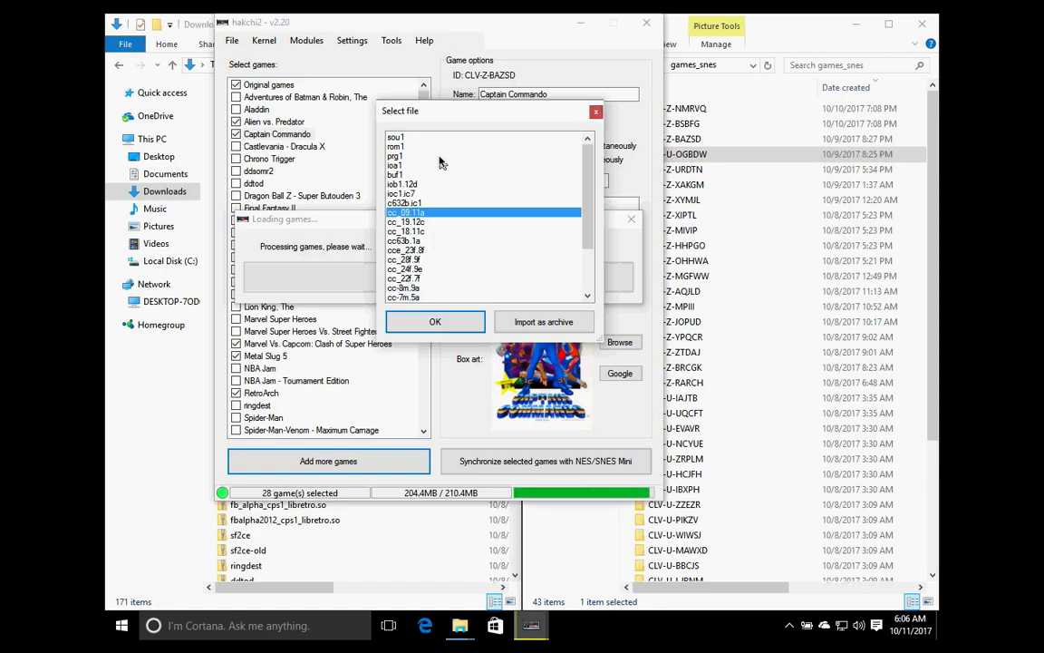
pyautogui.click(441, 158)
pyautogui.click(438, 147)
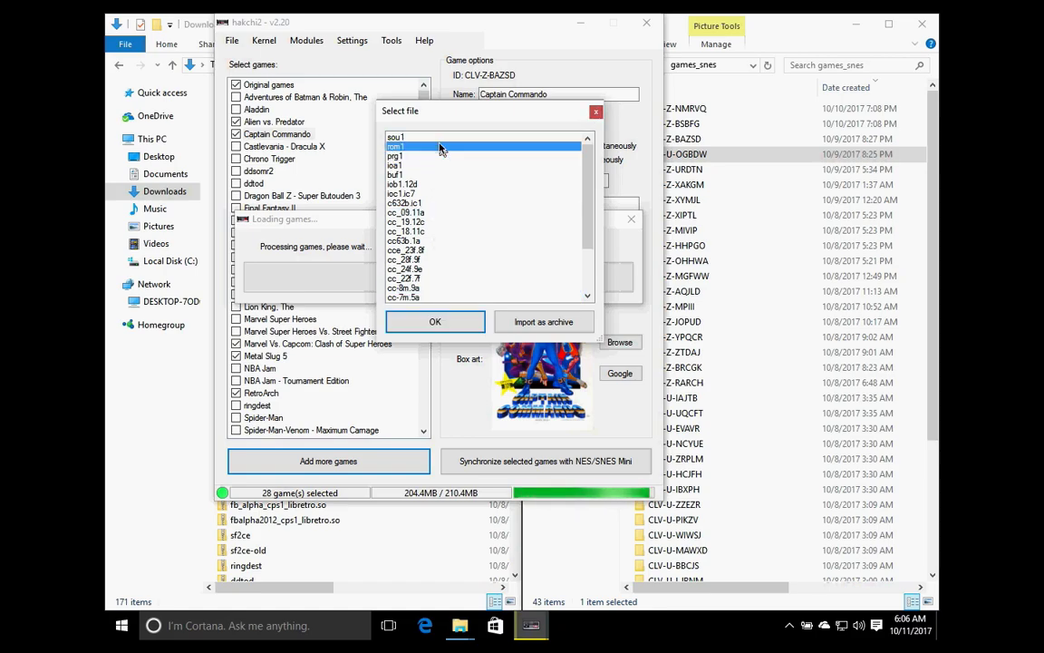
pyautogui.click(476, 231)
pyautogui.click(535, 259)
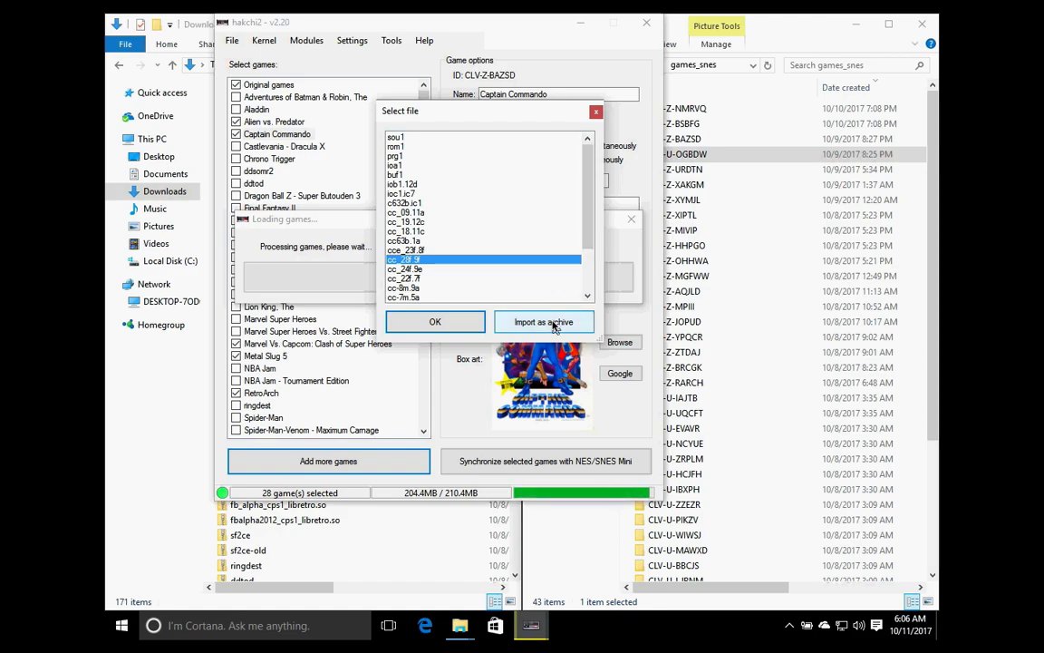
pyautogui.click(596, 113)
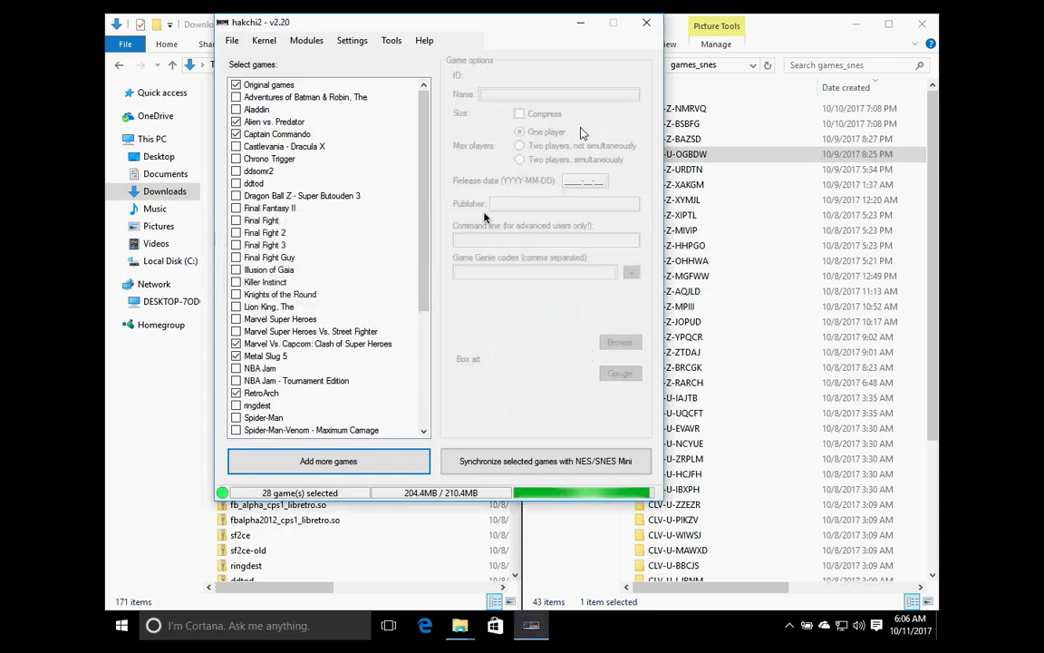
# Copy retroarch-clover fb_alpha from Captain Commando's command line and replace it there with zip.
pyautogui.click(277, 136)
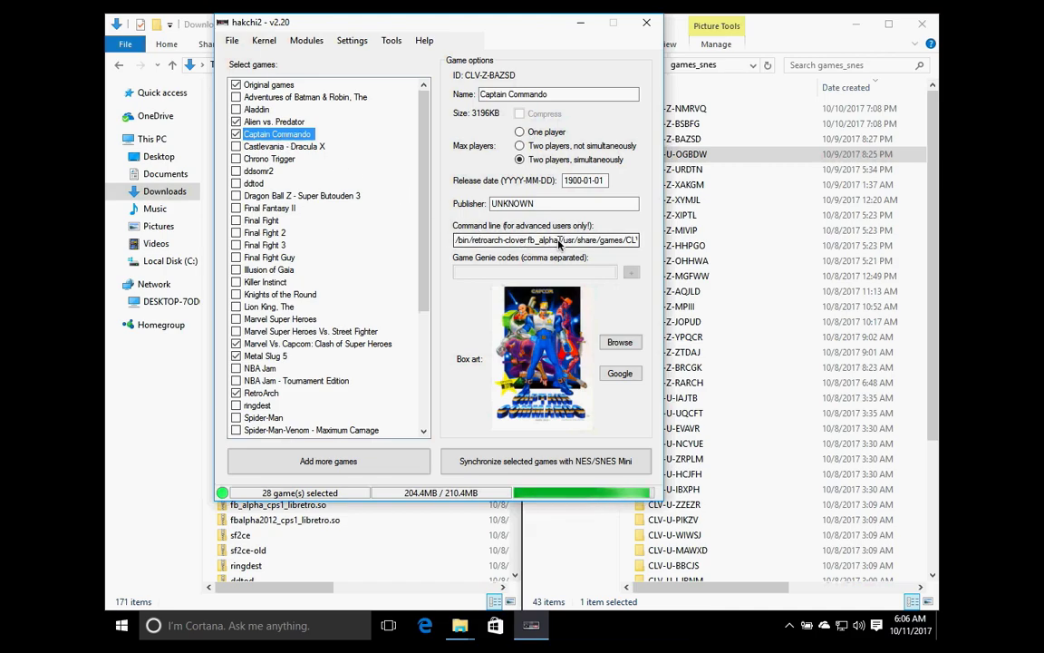
pyautogui.moveTo(559, 243); pyautogui.dragTo(469, 243)
pyautogui.hotkey('ctrl', 'c')
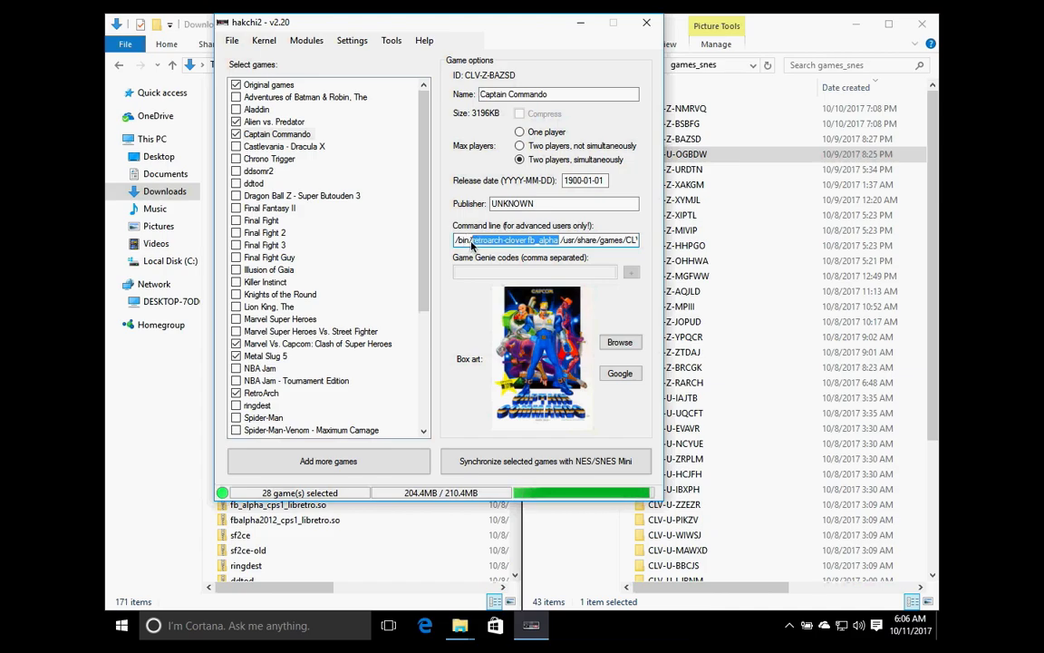
pyautogui.write('zip')
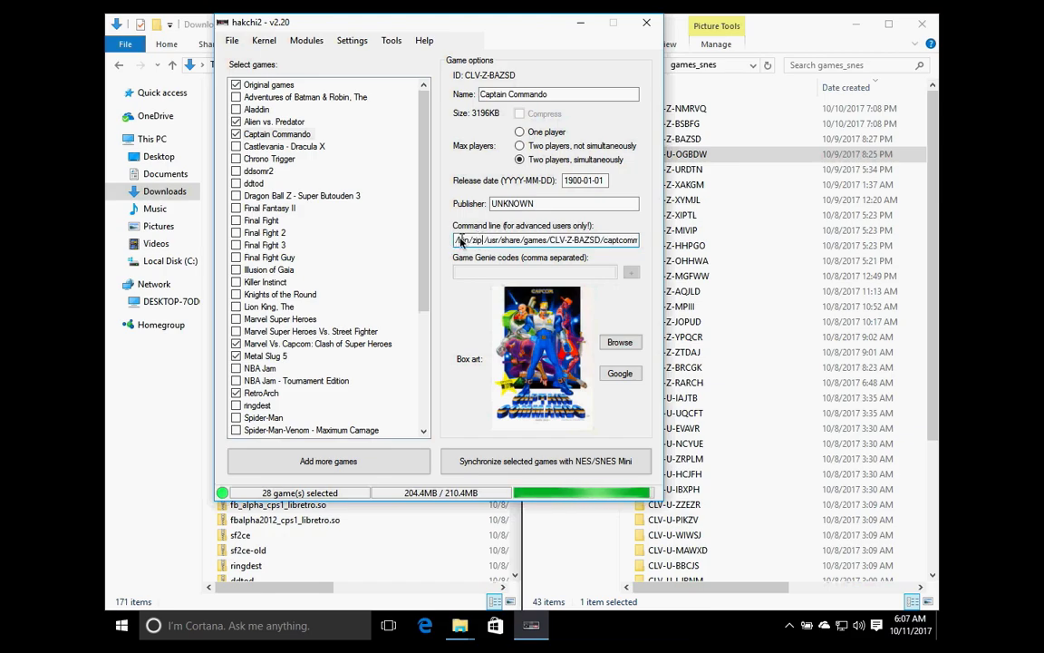
# Restore retroarch-clover fb_alpha in place of zip after /bin/ in Captain Commando's command line.
pyautogui.doubleClick(477, 241)
pyautogui.click(477, 241)
pyautogui.press('BackSpace')
pyautogui.press('BackSpace')
pyautogui.press('BackSpace')
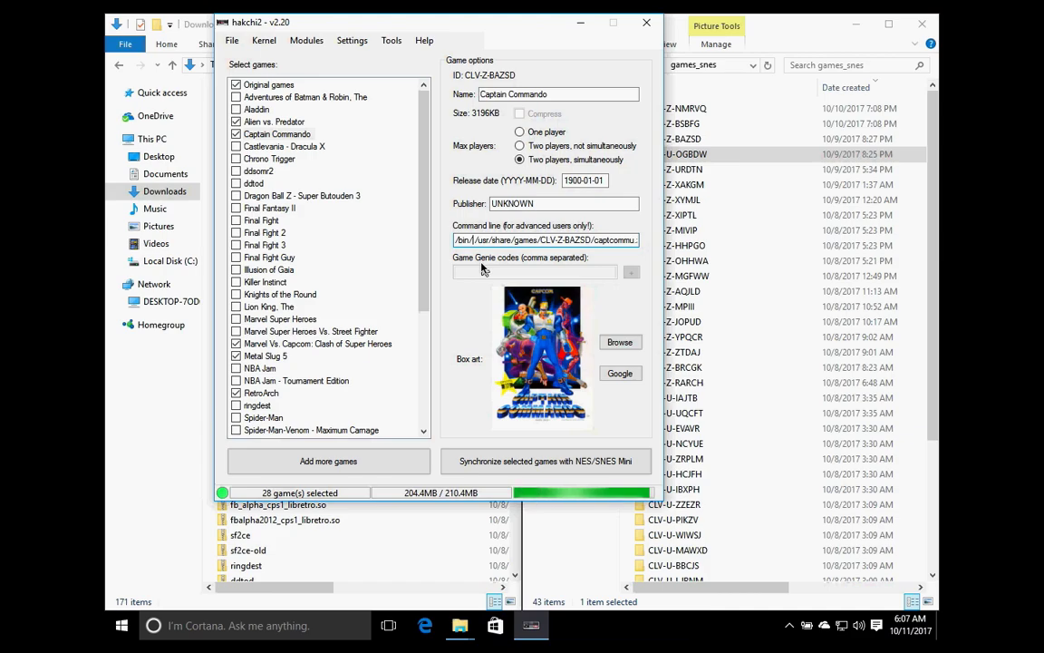
pyautogui.hotkey('ctrl', 'v')
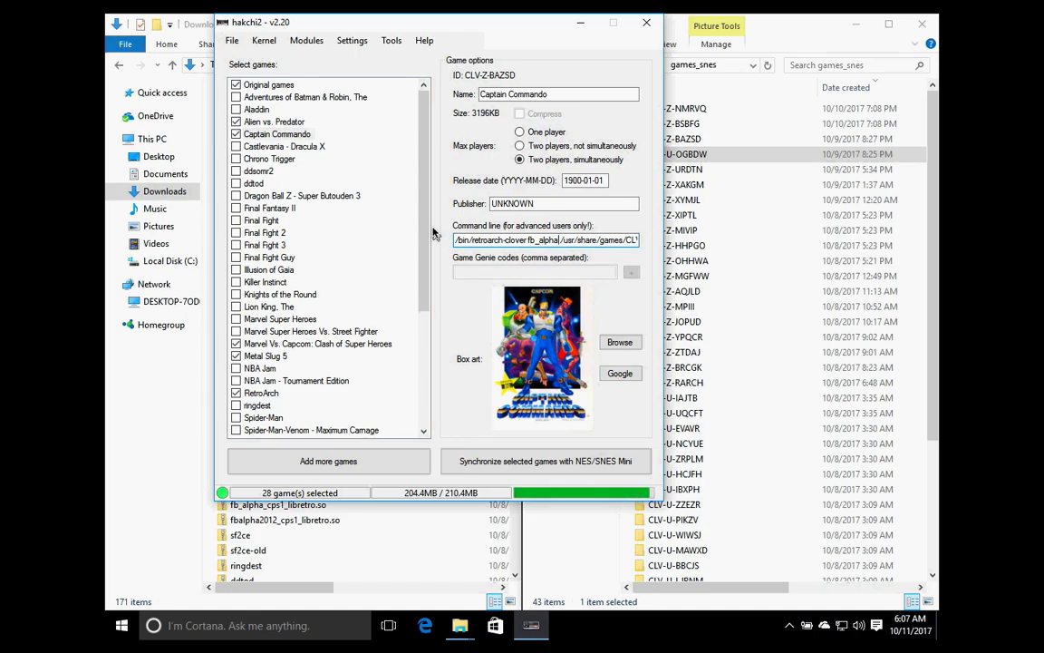
# Examine which emulator core the Sunsetriders game uses in its command line.
pyautogui.moveTo(433, 234); pyautogui.dragTo(431, 332)
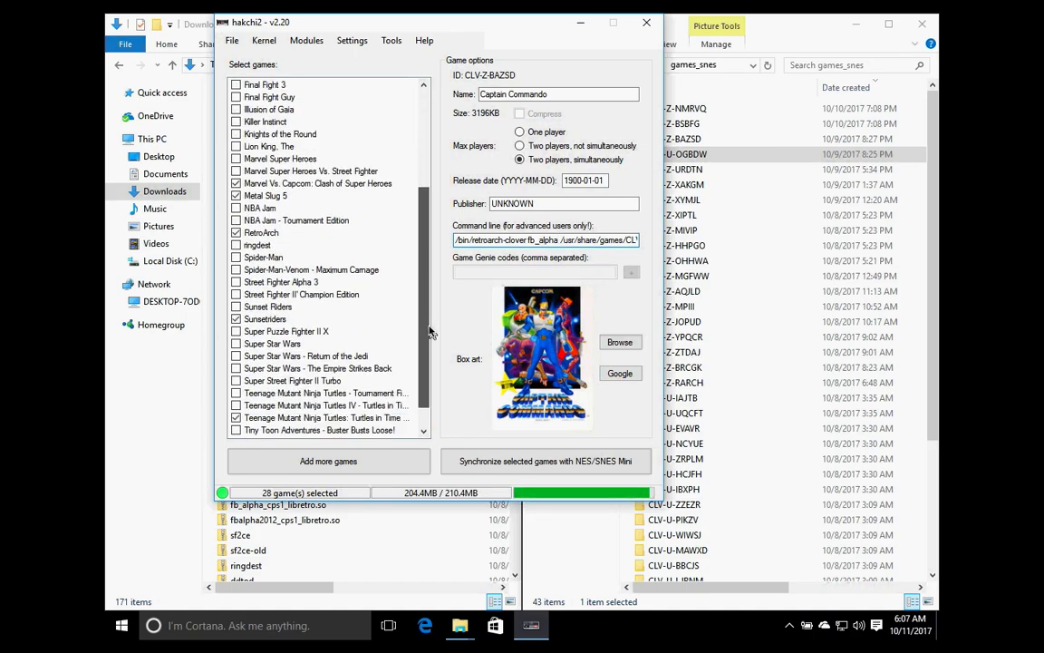
pyautogui.click(266, 320)
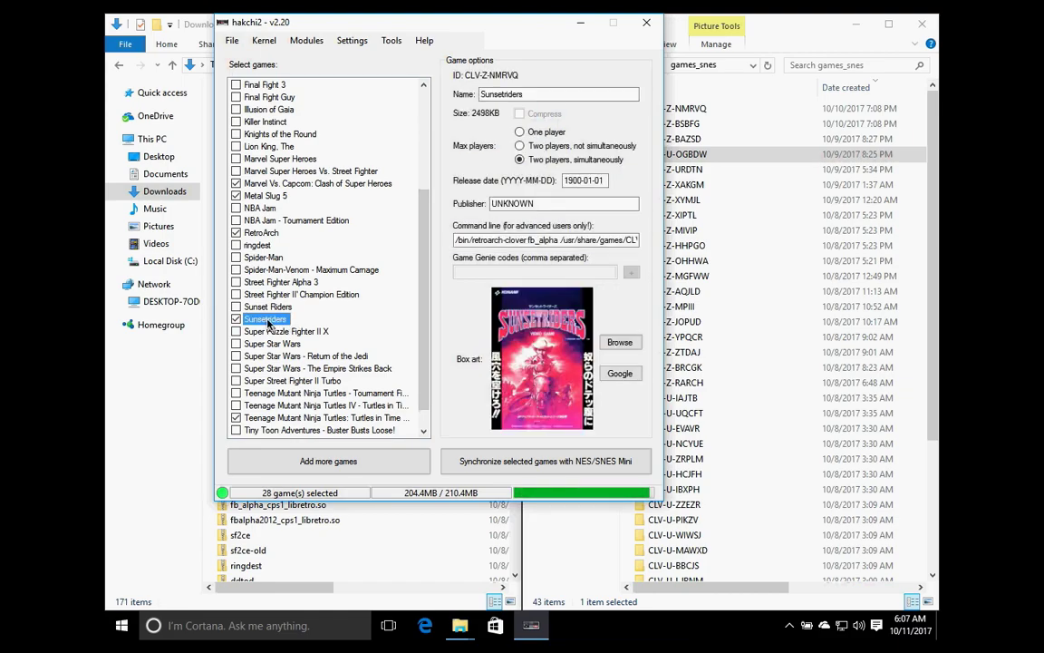
pyautogui.moveTo(560, 240); pyautogui.dragTo(505, 240)
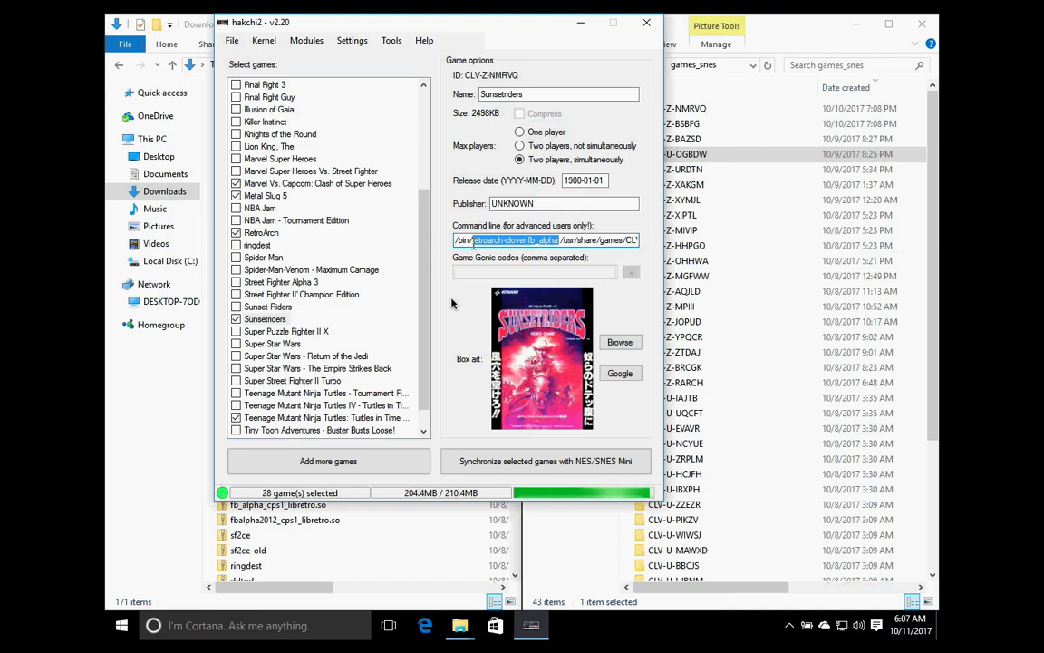
pyautogui.moveTo(424, 292); pyautogui.dragTo(423, 152)
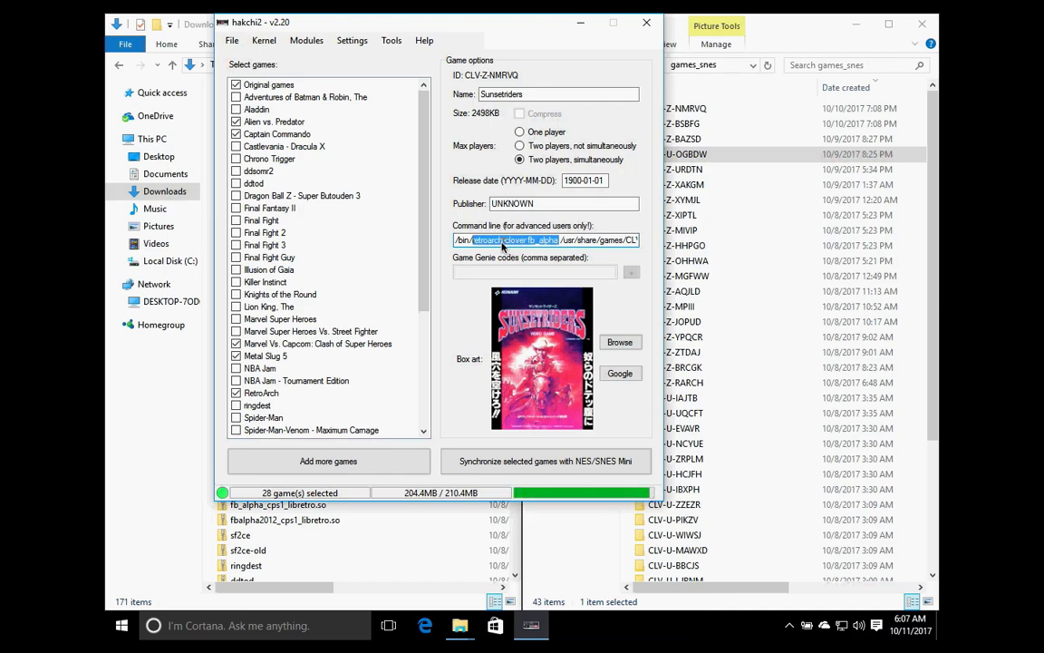
# Try zip as the executable in the command line of Marvel Vs. Capcom: Clash of Super Heroes, and set it back to cps2.
pyautogui.click(315, 350)
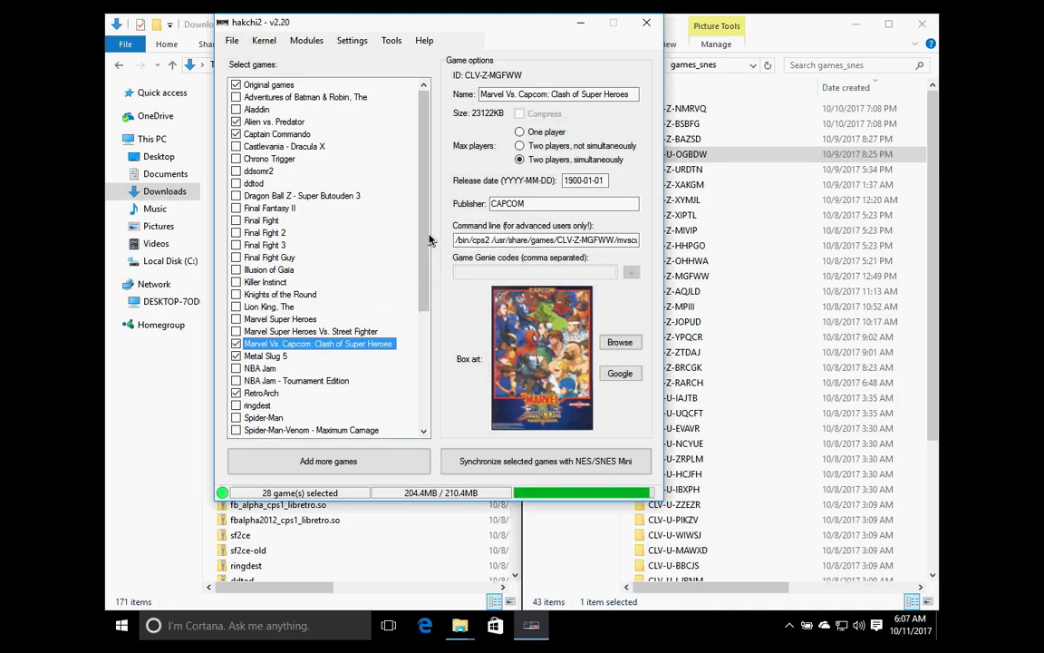
pyautogui.scroll(-2, 426, 290)
pyautogui.scroll(-2, 426, 324)
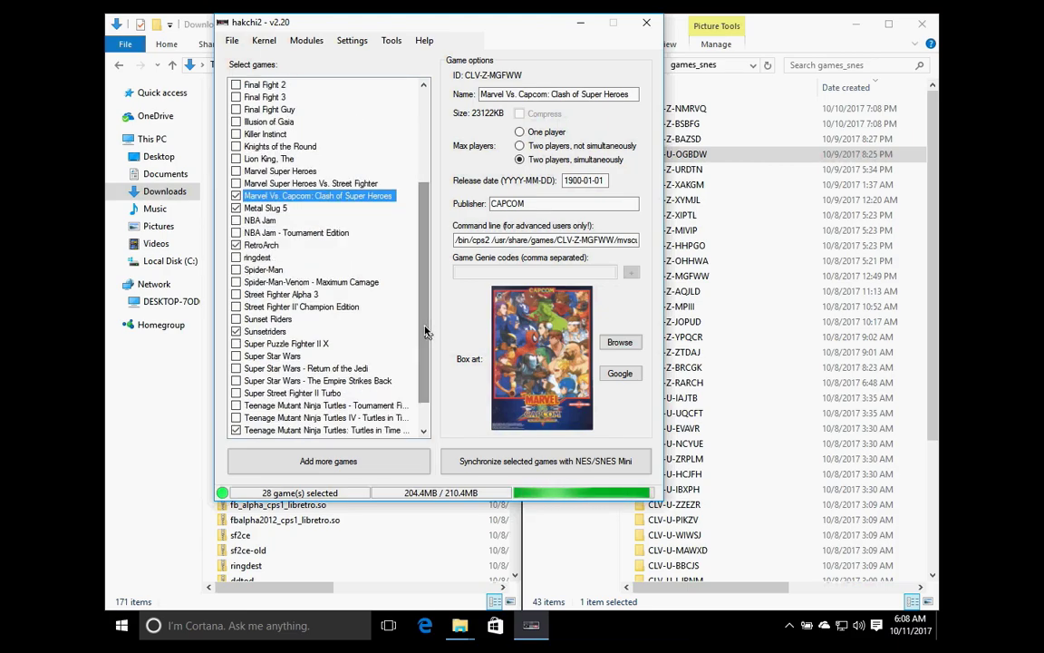
pyautogui.doubleClick(486, 241)
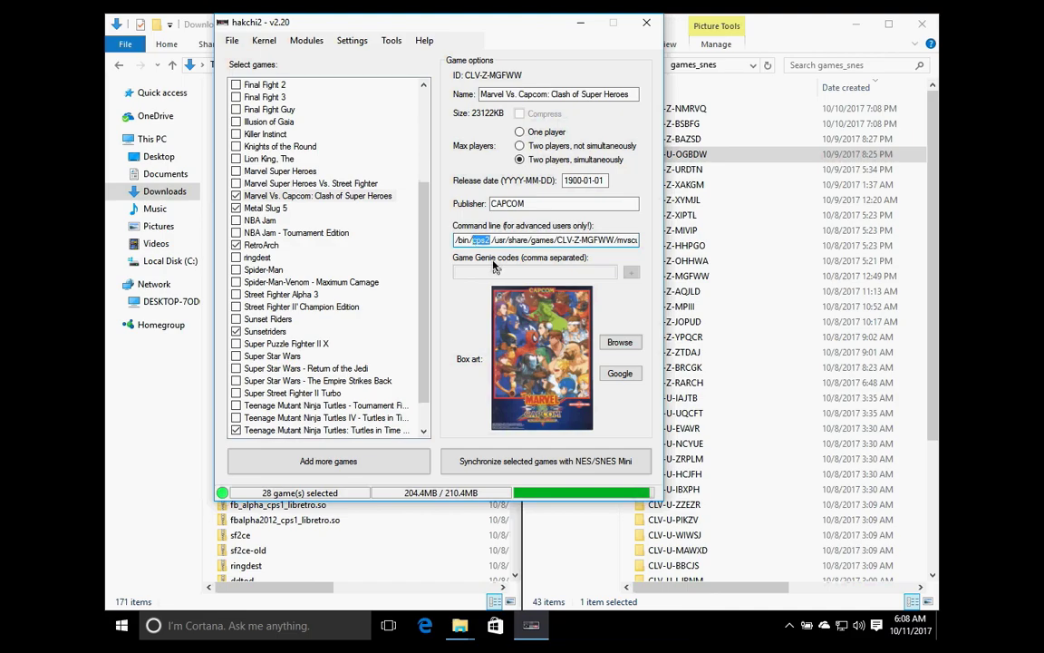
pyautogui.write('zip')
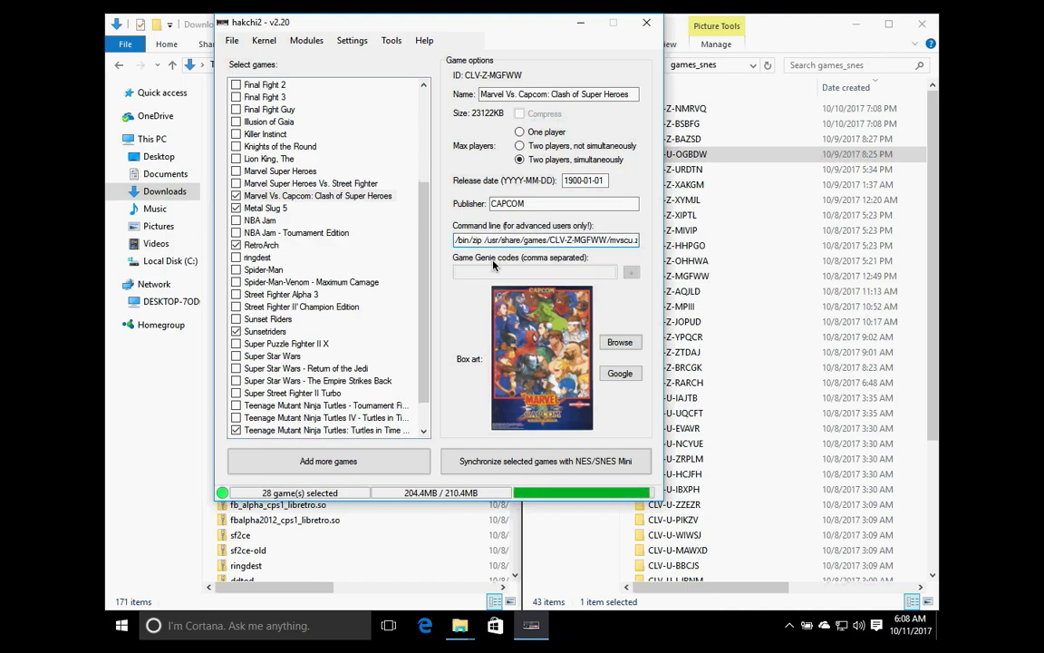
pyautogui.doubleClick(474, 240)
pyautogui.write('cps2')
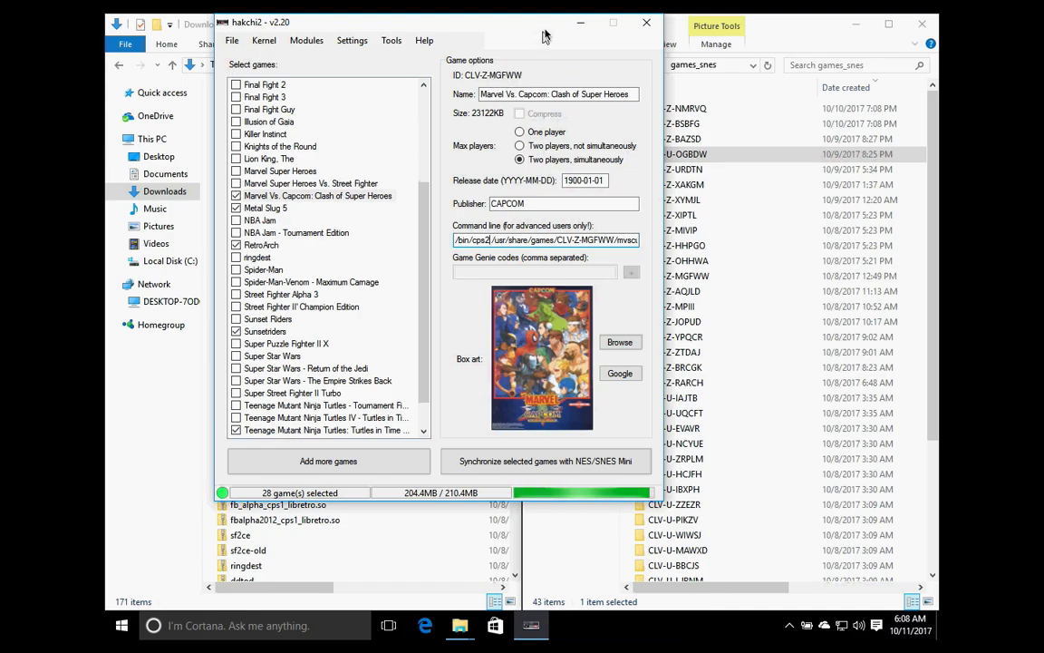
# Move the hakchi2 window aside and open the games_snes folder under Documents\hakchi2 in File Explorer.
pyautogui.moveTo(526, 31); pyautogui.dragTo(470, 75)
pyautogui.click(698, 29)
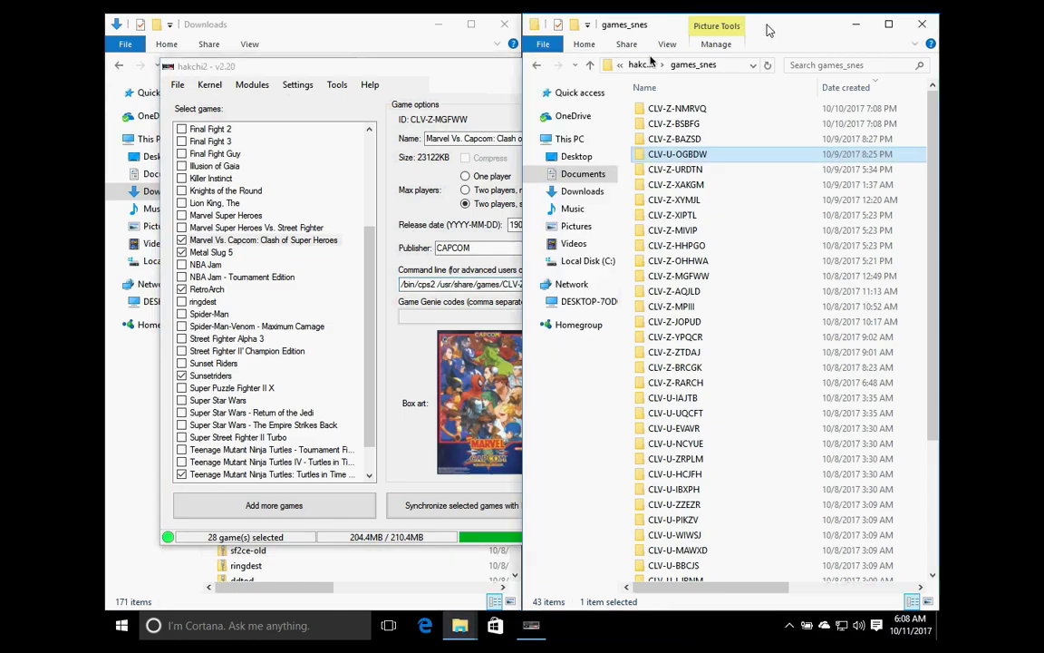
pyautogui.click(584, 175)
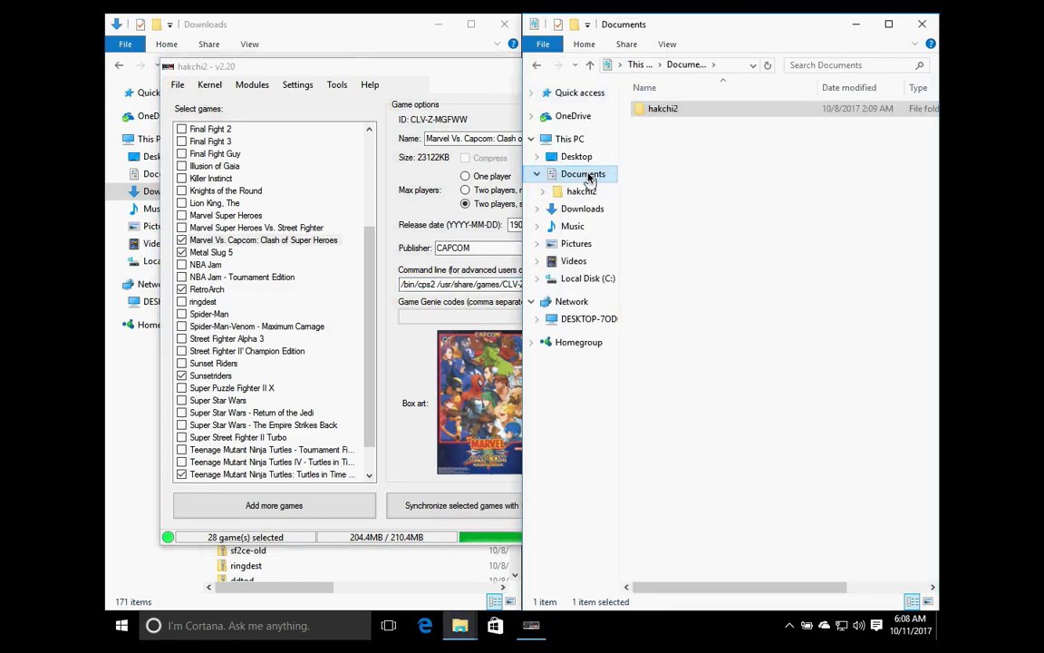
pyautogui.doubleClick(669, 108)
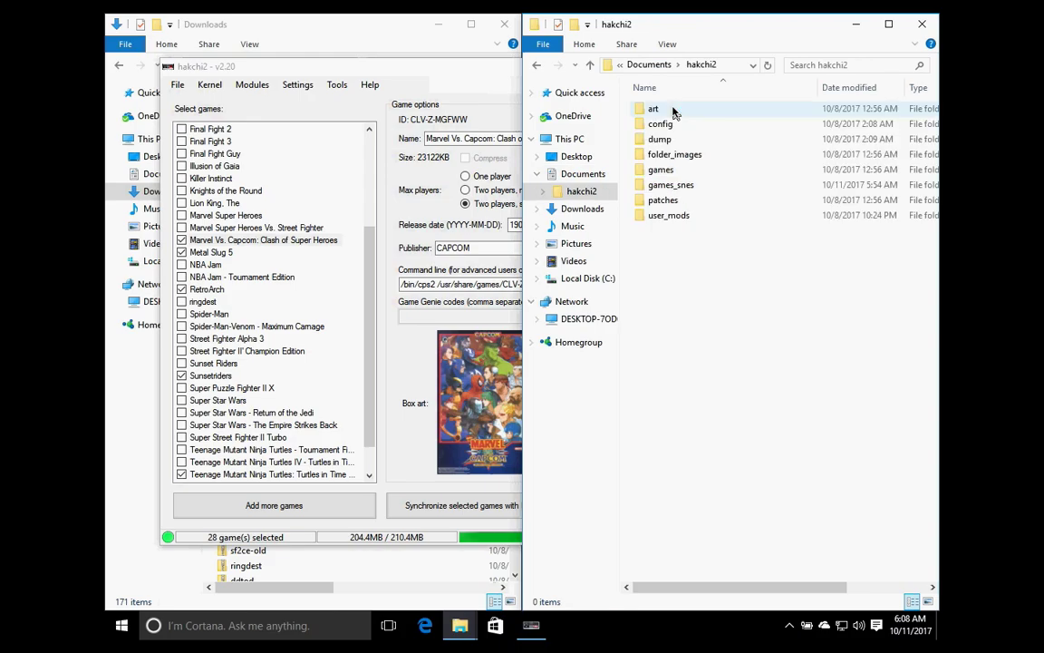
pyautogui.doubleClick(670, 185)
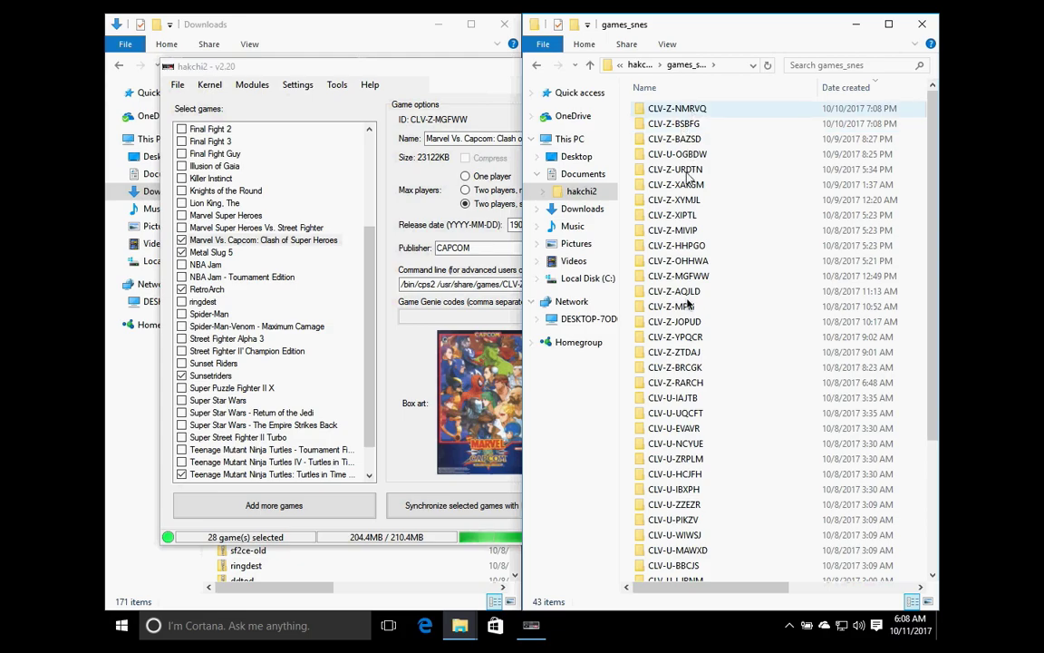
# Check the Marvel Vs. Capcom game ID in hakchi2, open its CLV-Z-MGFWW folder and select the qsound archive.
pyautogui.click(447, 73)
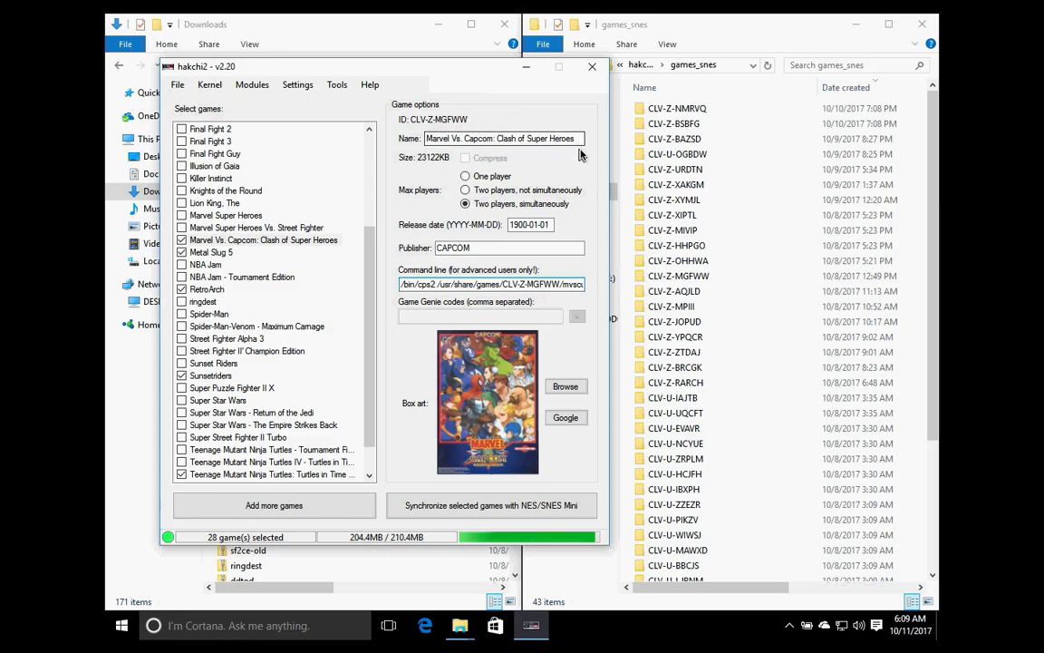
pyautogui.doubleClick(688, 276)
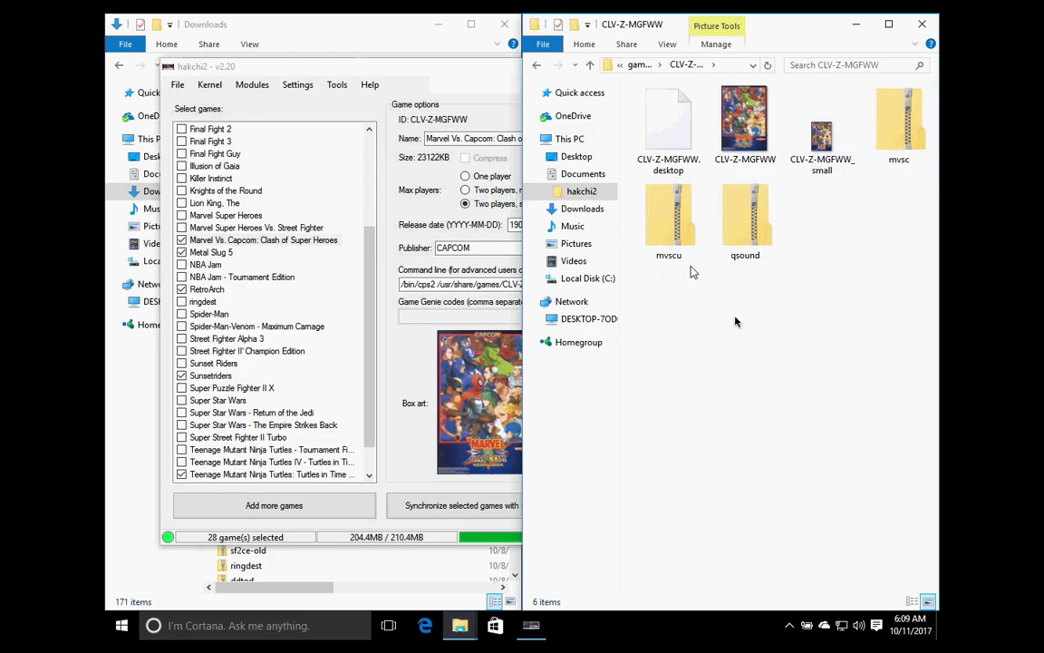
pyautogui.click(745, 218)
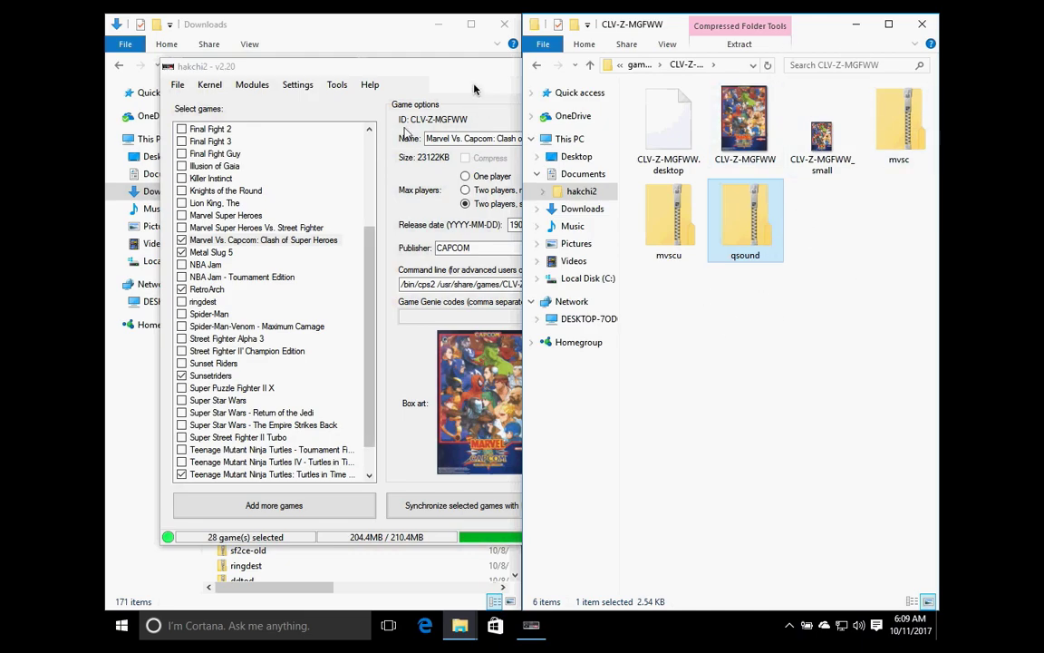
# Show the Metal Slug 5 options in hakchi2 and return File Explorer to the games_snes folder.
pyautogui.click(419, 76)
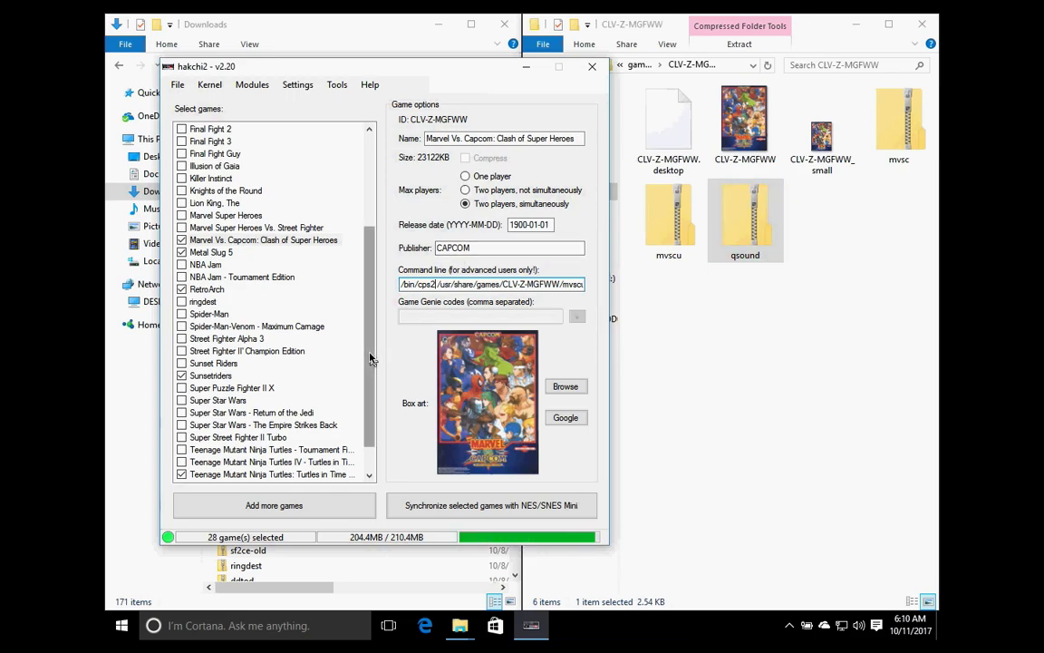
pyautogui.click(216, 253)
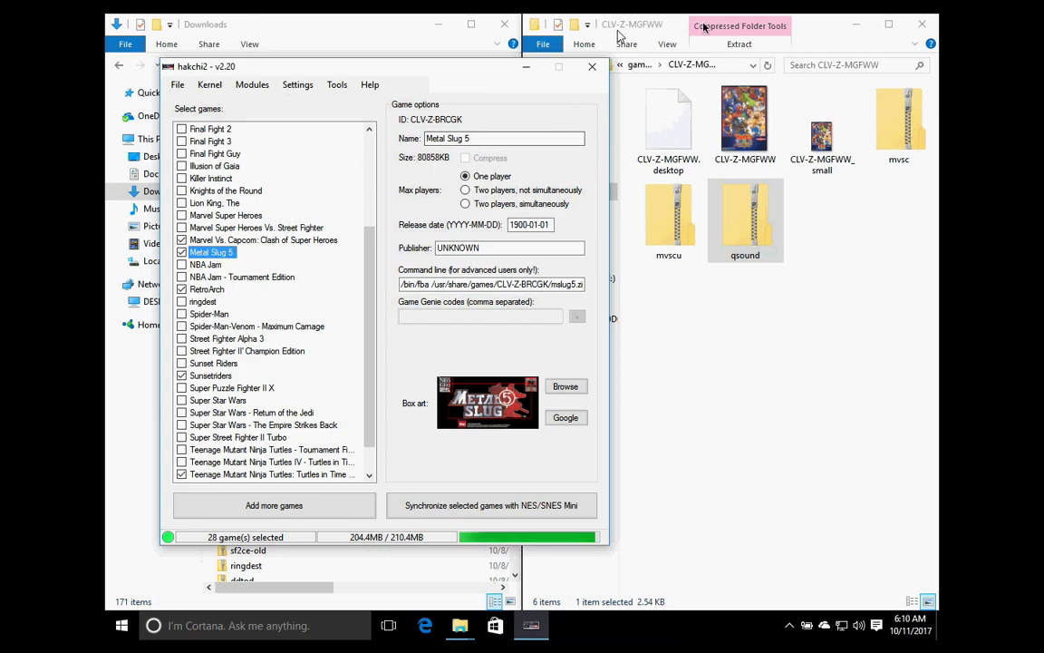
pyautogui.click(814, 20)
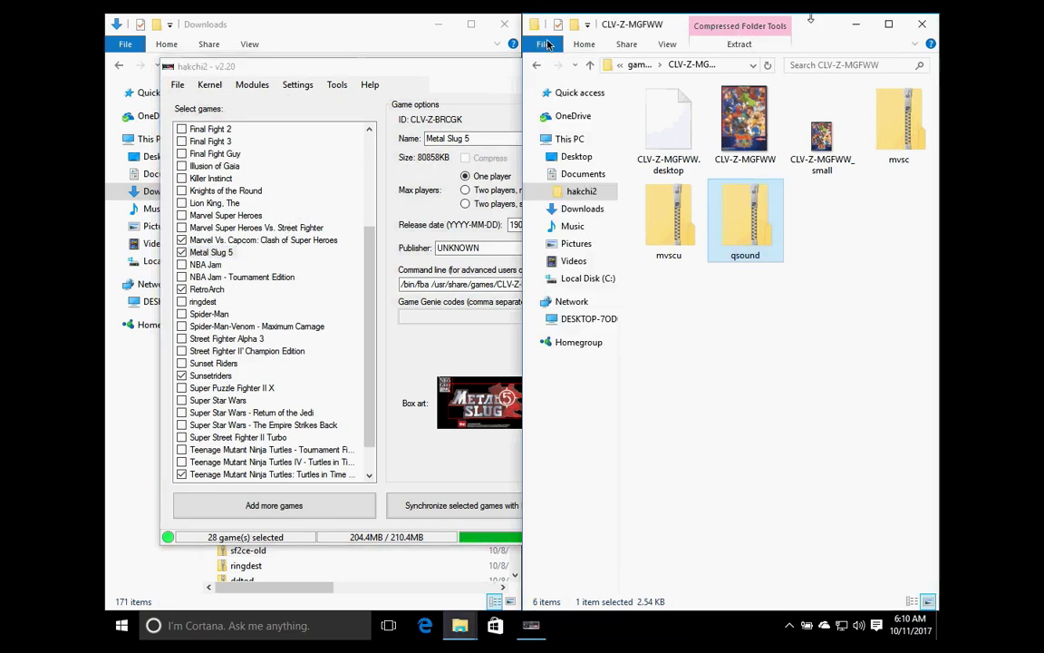
pyautogui.click(592, 67)
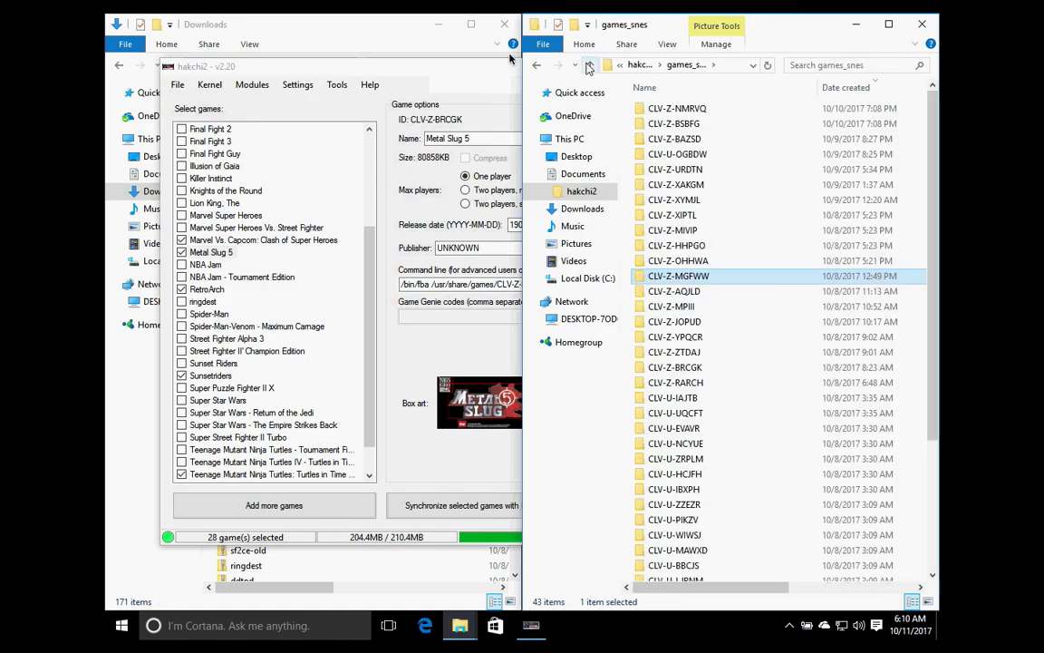
pyautogui.click(443, 70)
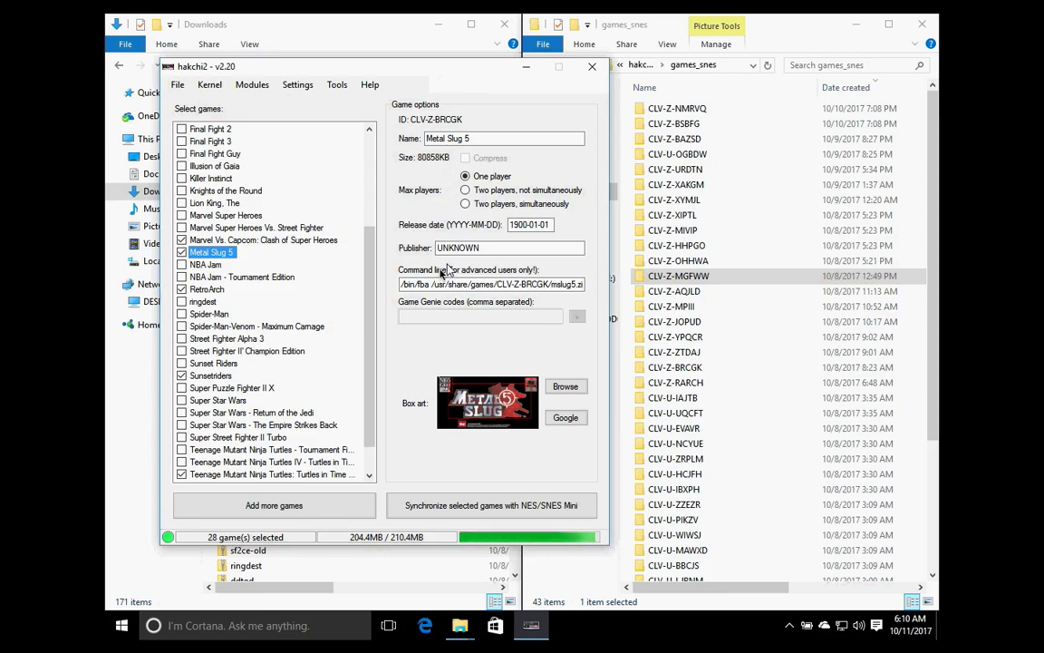
# Overwrite the executable name in Metal Slug 5's command line and set it back to fba.
pyautogui.doubleClick(421, 285)
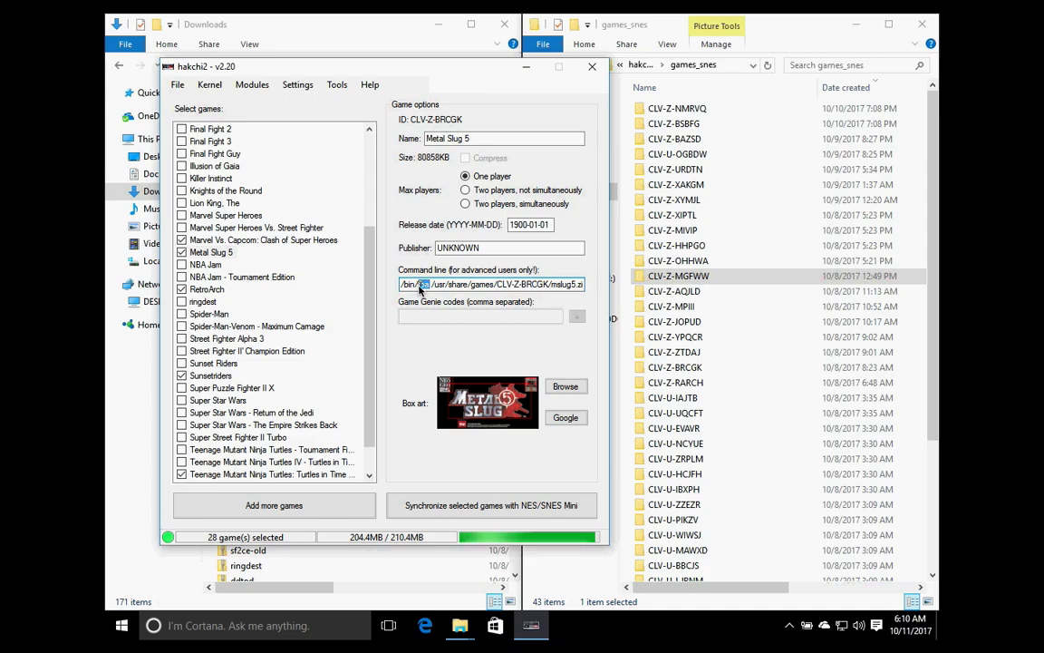
pyautogui.press('BackSpace')
pyautogui.write('sp')
pyautogui.doubleClick(418, 284)
pyautogui.write('fba')
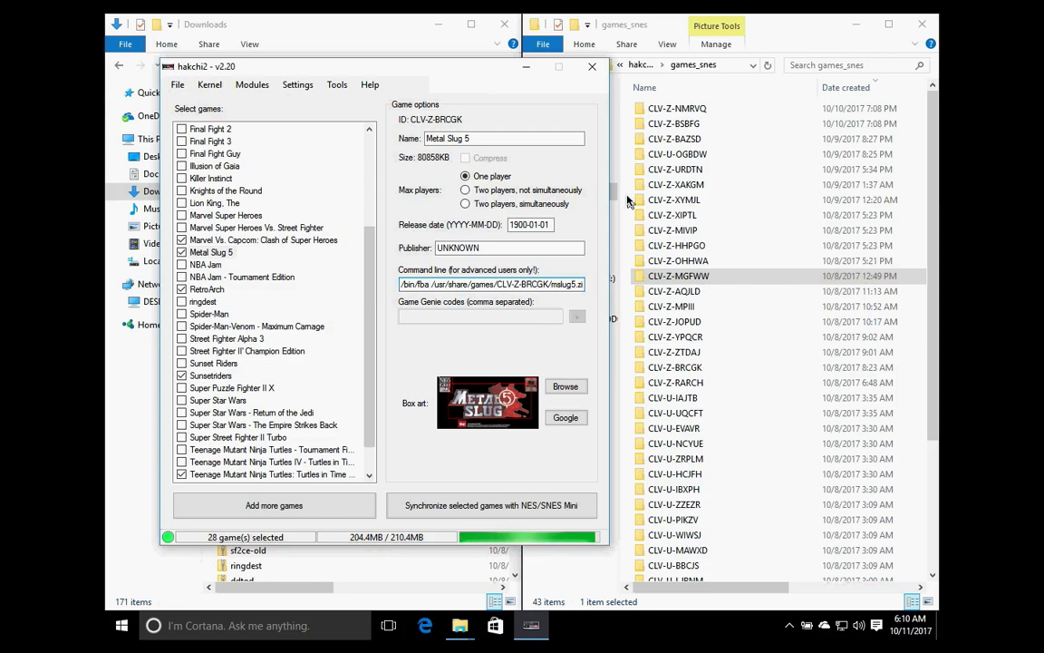
# Open Metal Slug 5's CLV-Z-BRCGK folder in File Explorer to examine its game and BIOS archives.
pyautogui.doubleClick(675, 367)
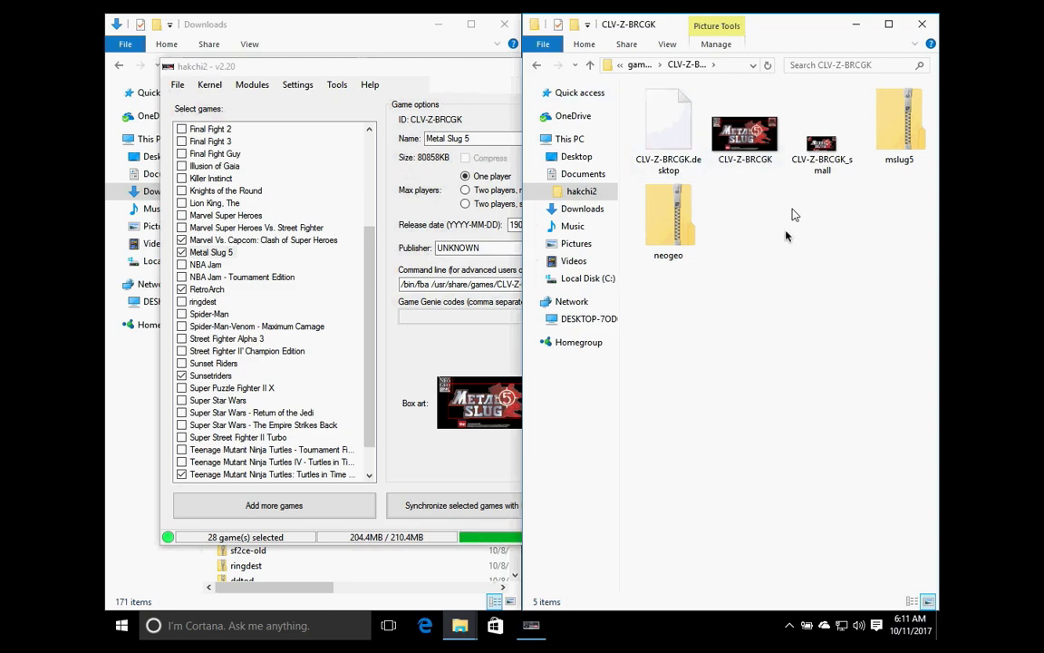
# Select the neogeo archive in Metal Slug 5's CLV-Z-BRCGK folder and switch back to hakchi2.
pyautogui.click(690, 226)
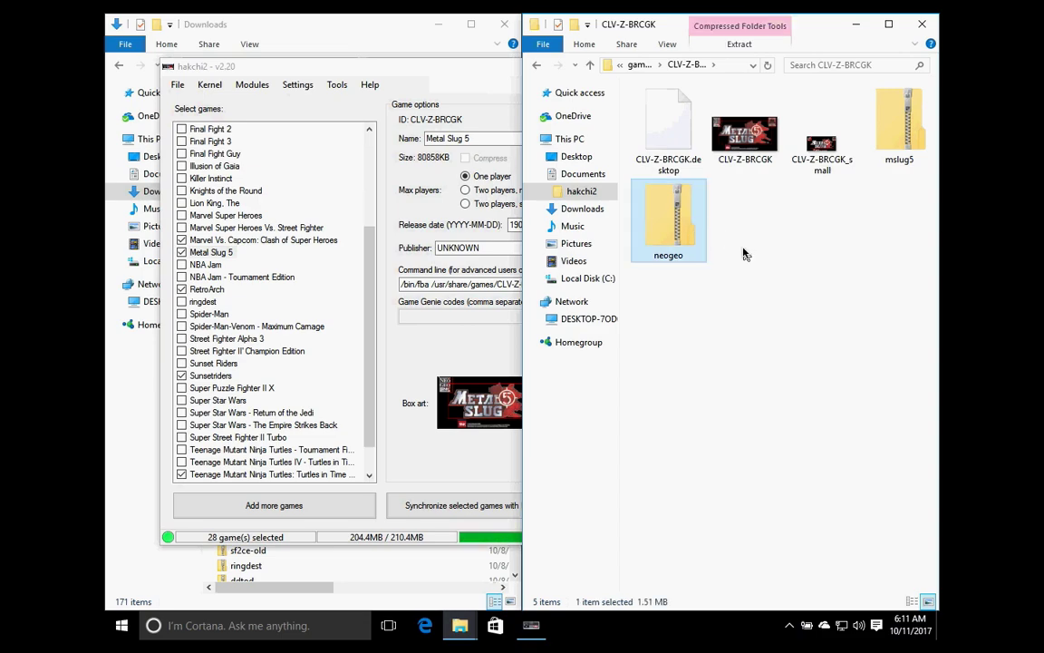
pyautogui.click(445, 78)
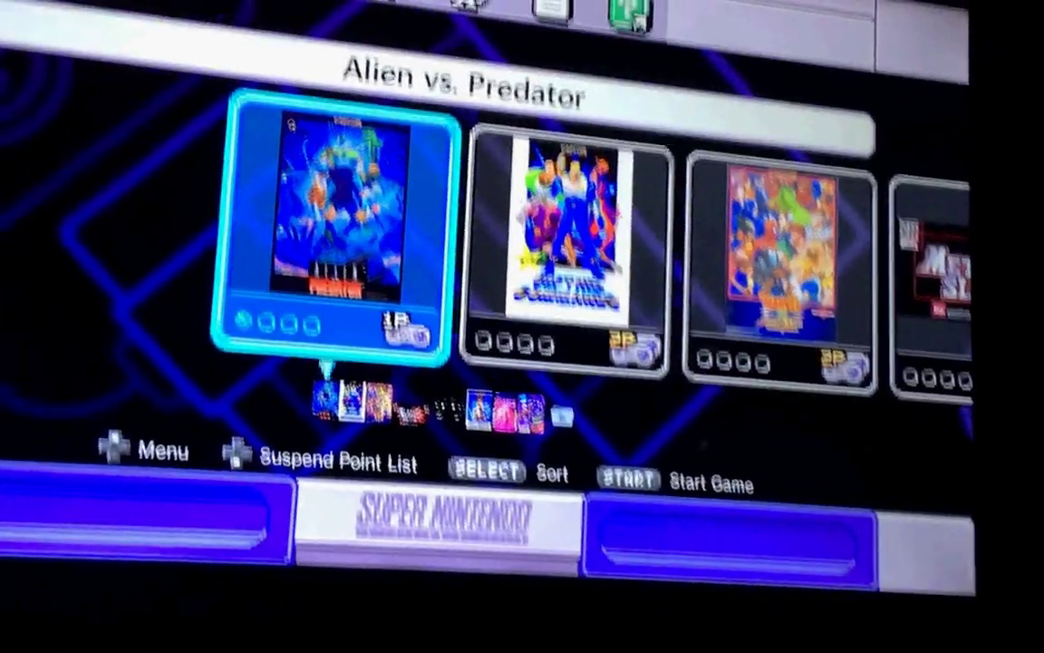
pyautogui.press('Right')
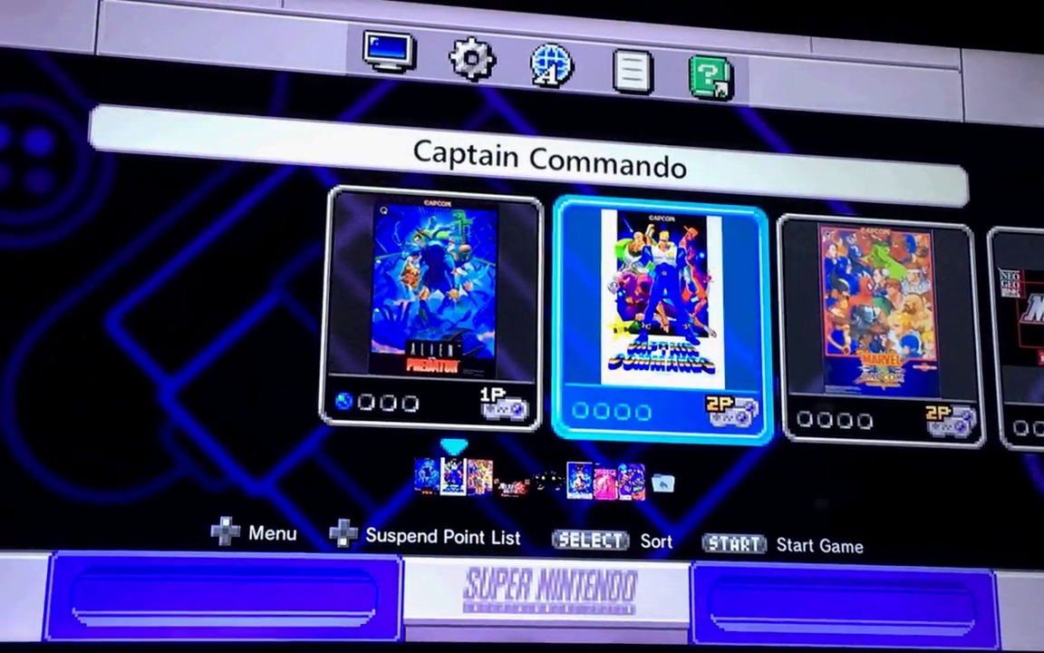
pyautogui.press('Right')
pyautogui.press('Right')
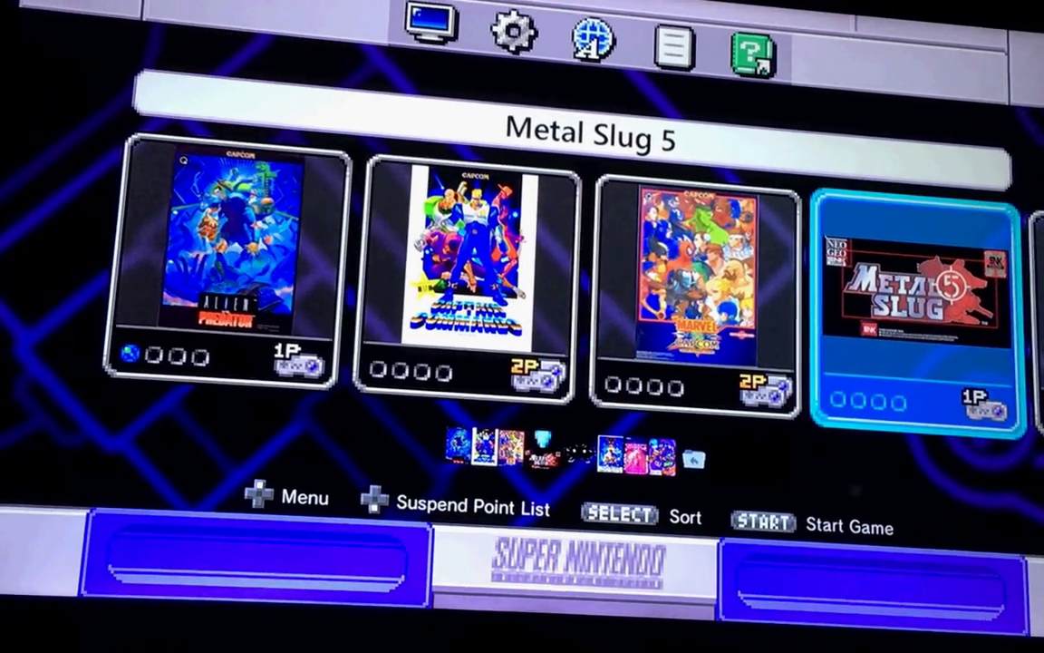
pyautogui.press('Right')
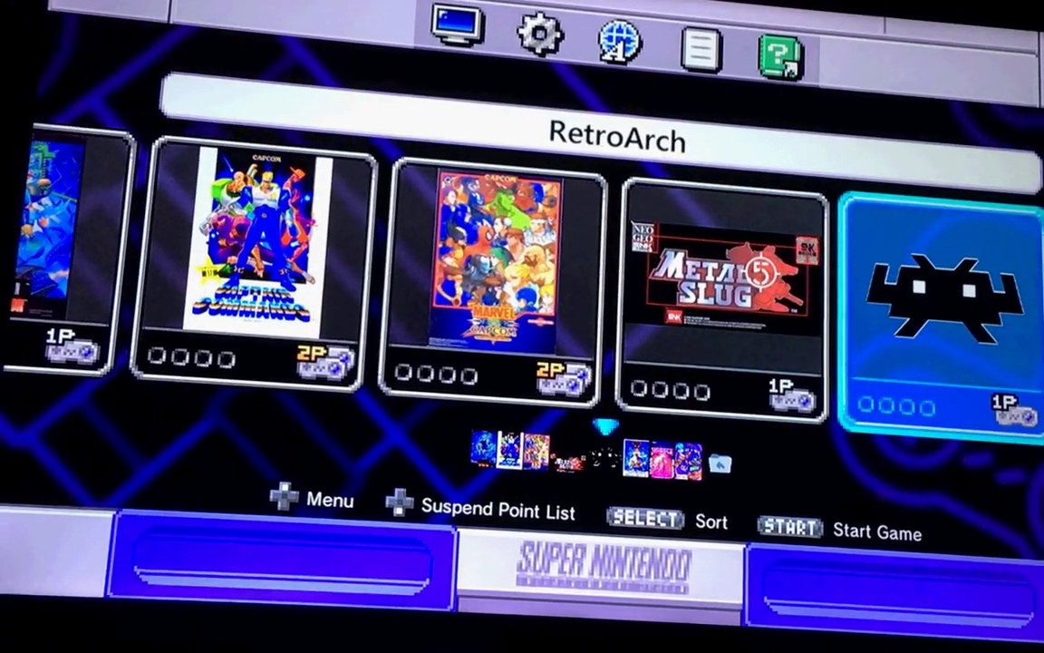
pyautogui.press('Left')
pyautogui.press('Right')
pyautogui.press('Right')
pyautogui.press('Right')
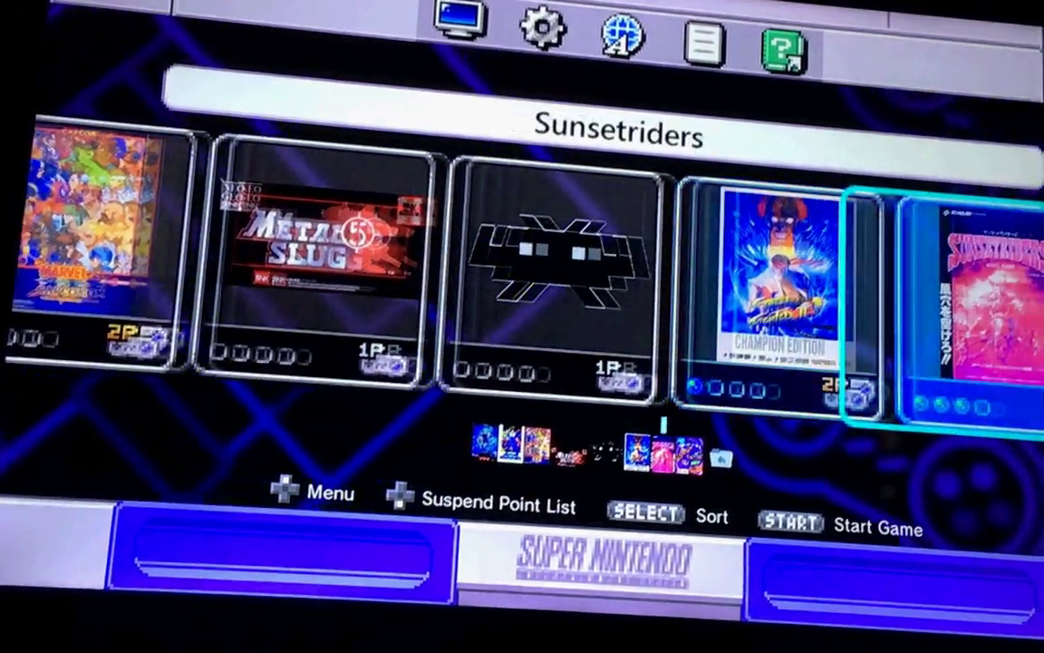
pyautogui.press('Right')
pyautogui.press('Left')
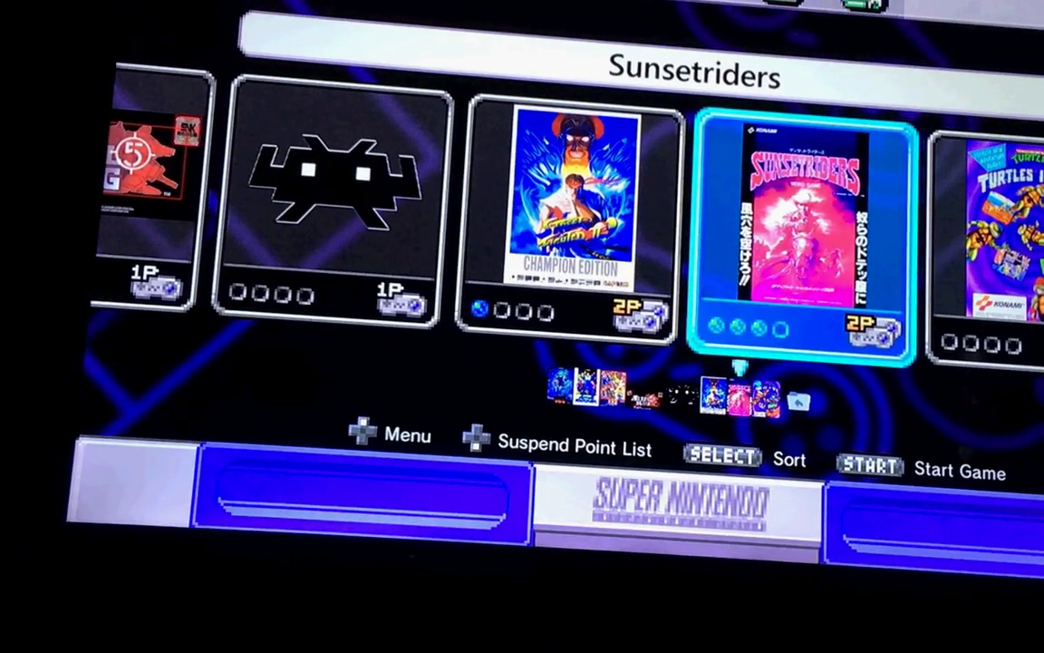
pyautogui.press('Return')
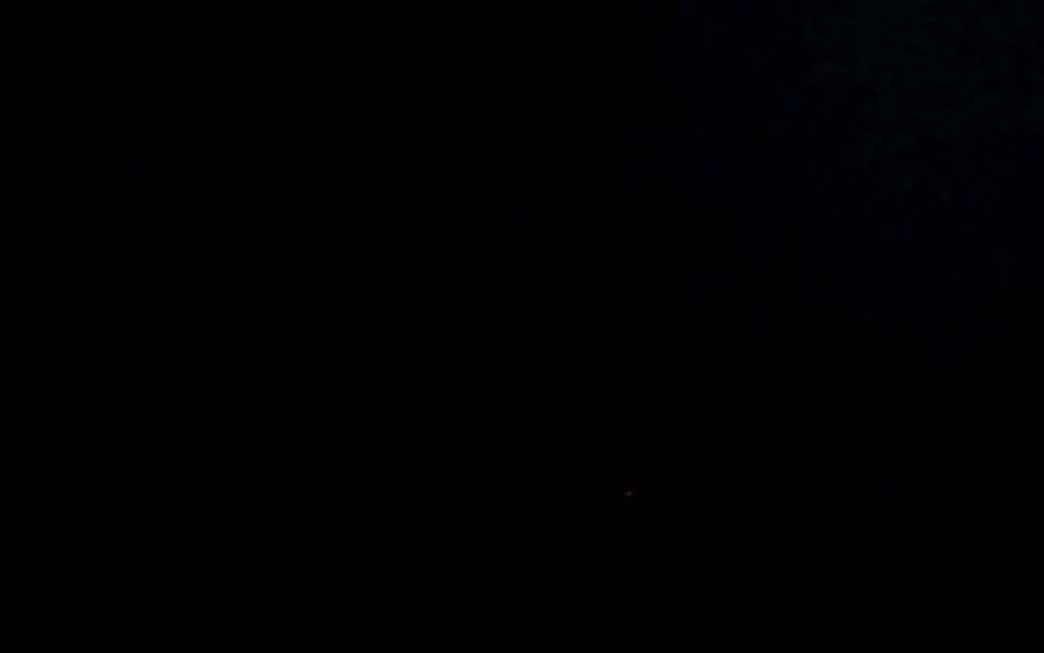